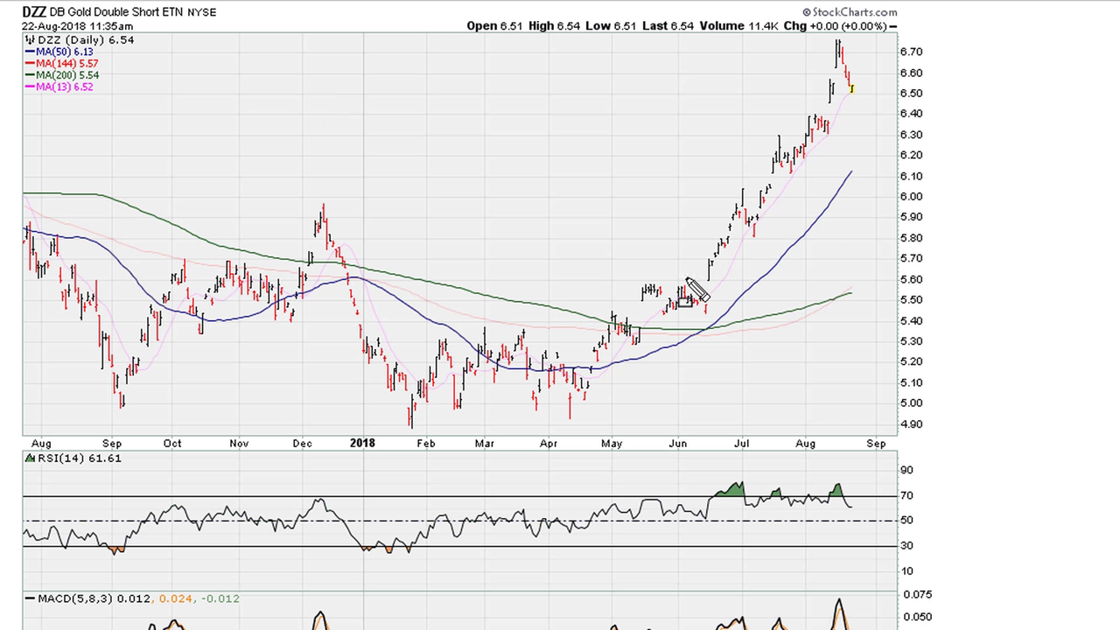
- Mark the DZZ resistance near 5.55 with a box at the mid-May highs and a horizontal line, and point an arrow at the mid-June breakout
drag(647, 284, 662, 293)
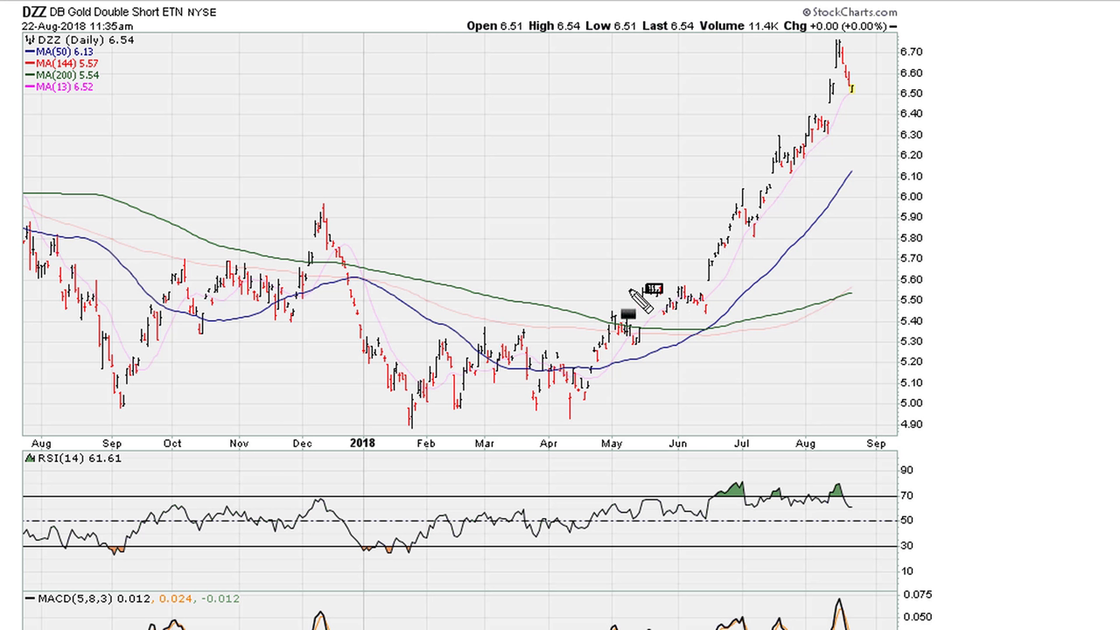
drag(630, 288, 753, 288)
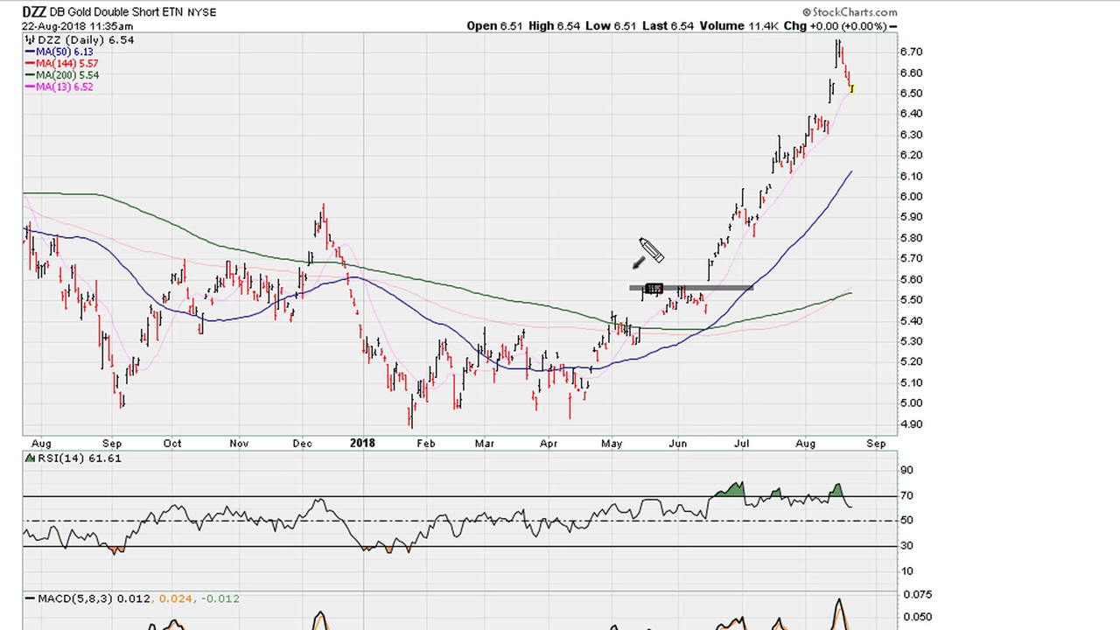
drag(700, 268, 708, 281)
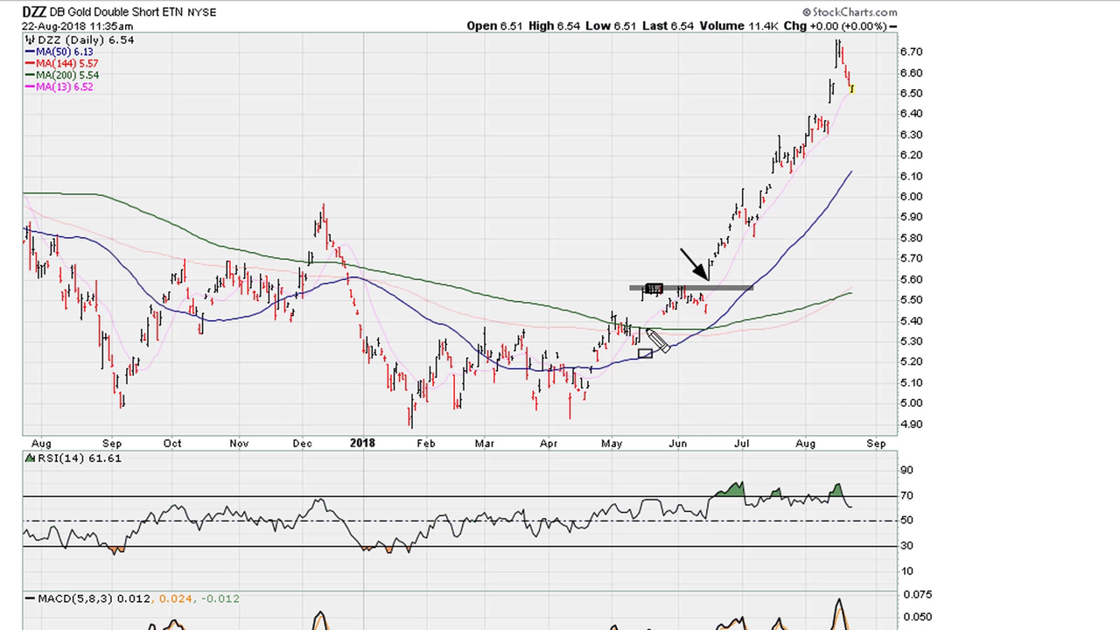
- Box the flat 200-day average from mid-May to mid-June, trace the rising 50-day average, and draw an arrow along the DZZ rally
drag(639, 323, 704, 338)
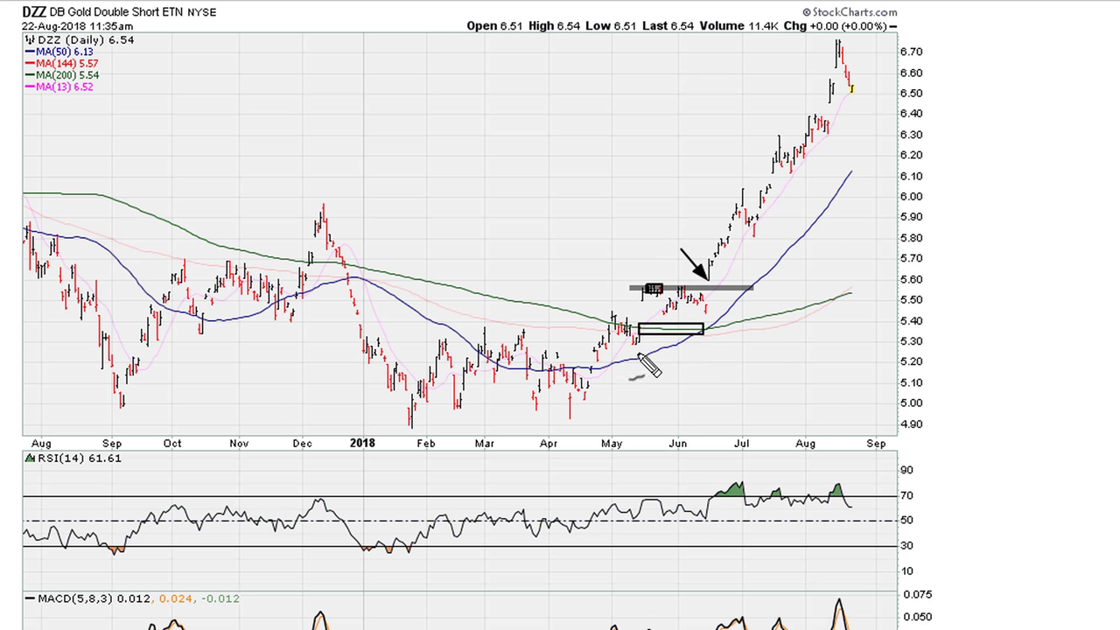
drag(625, 362, 704, 332)
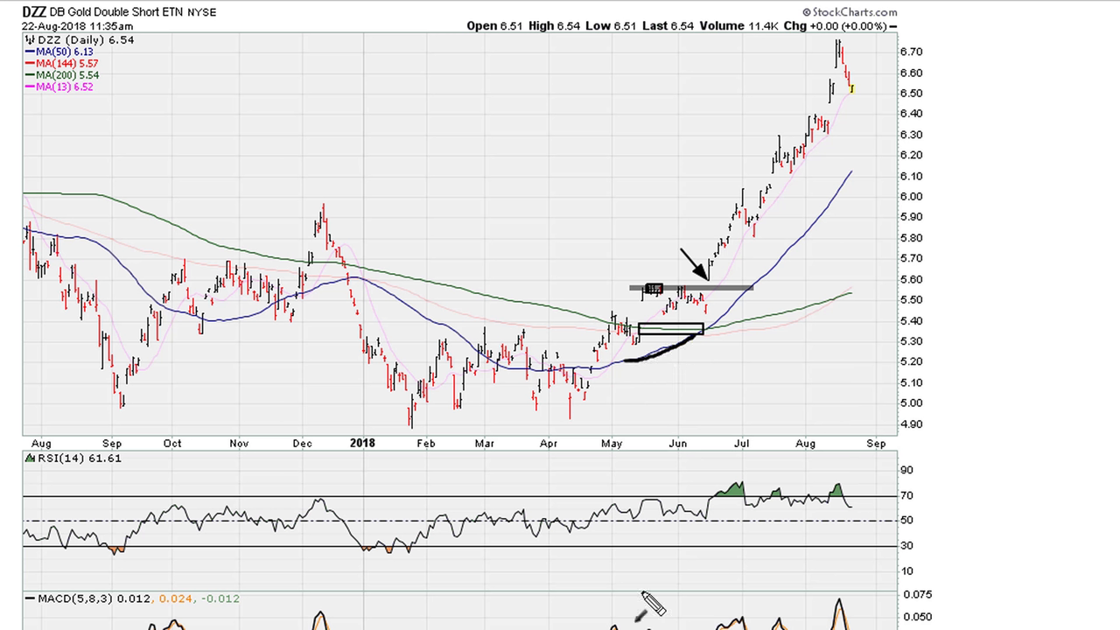
mouse_move(677, 245)
mouse_down()
mouse_move(707, 287)
mouse_move(787, 237)
mouse_move(879, 86)
mouse_move(868, 109)
mouse_up()
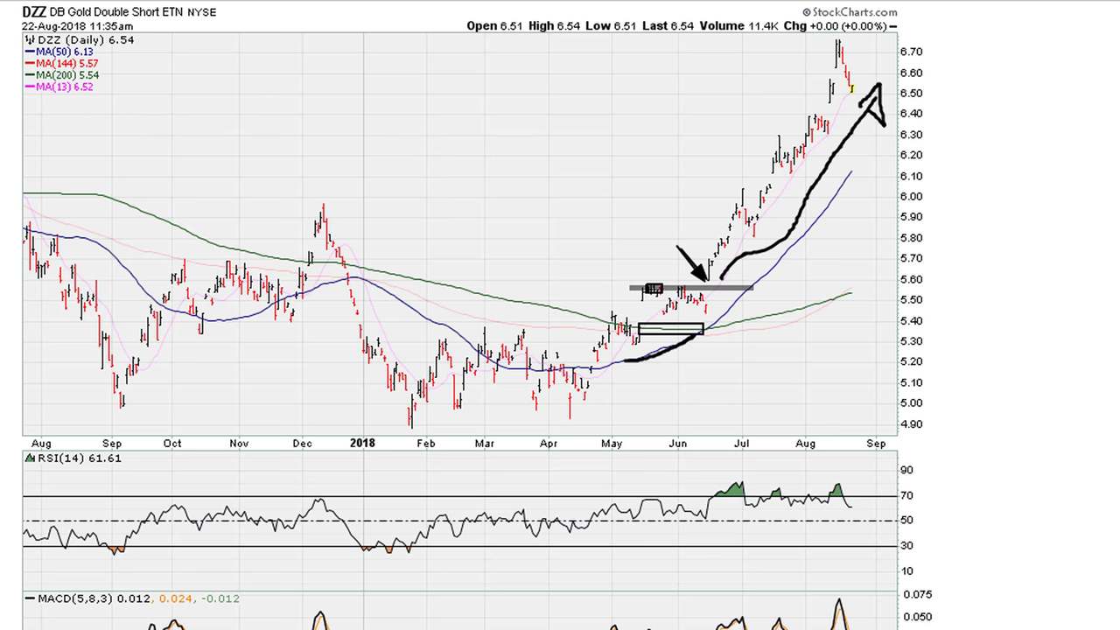
- Clear the drawings and draw a box around the June and July labels on the DZZ time axis
key(Escape)
key(ctrl+Tab)
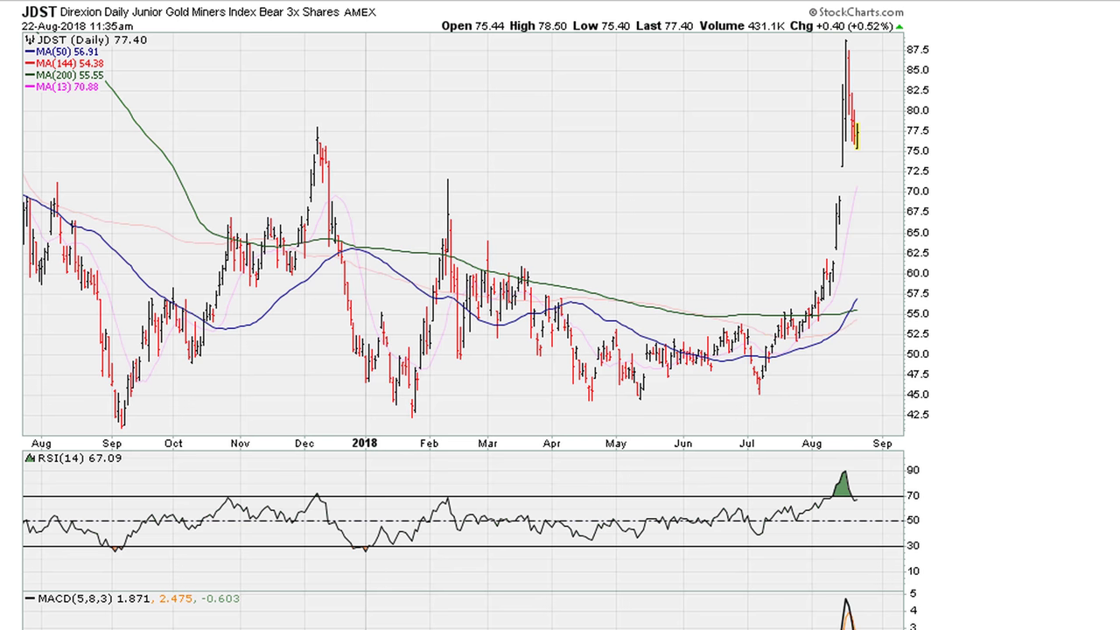
key(Up)
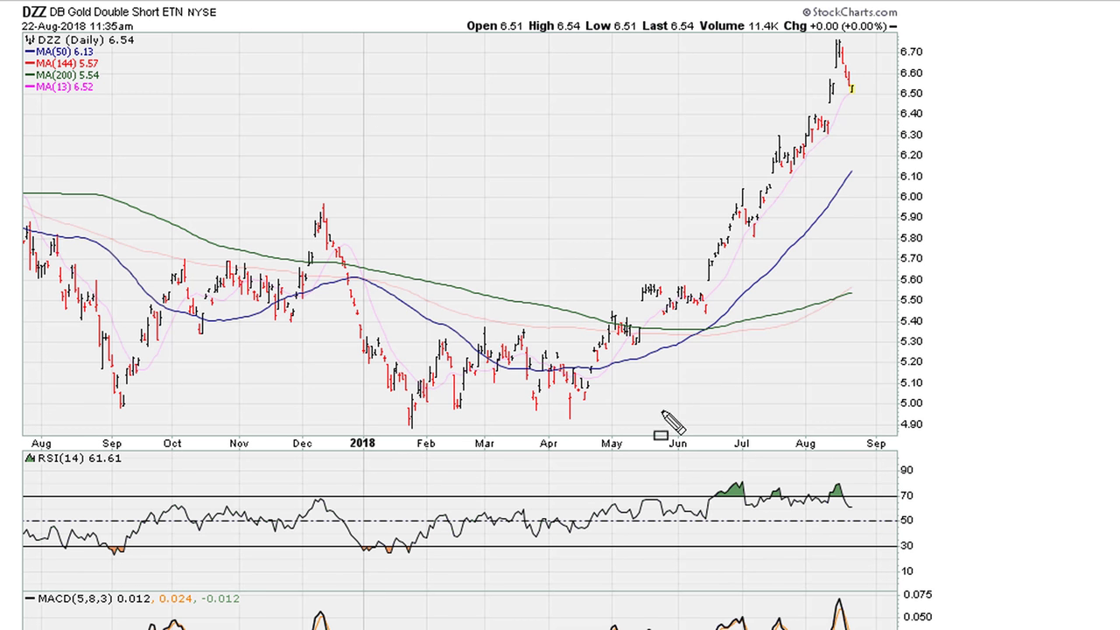
drag(663, 411, 772, 467)
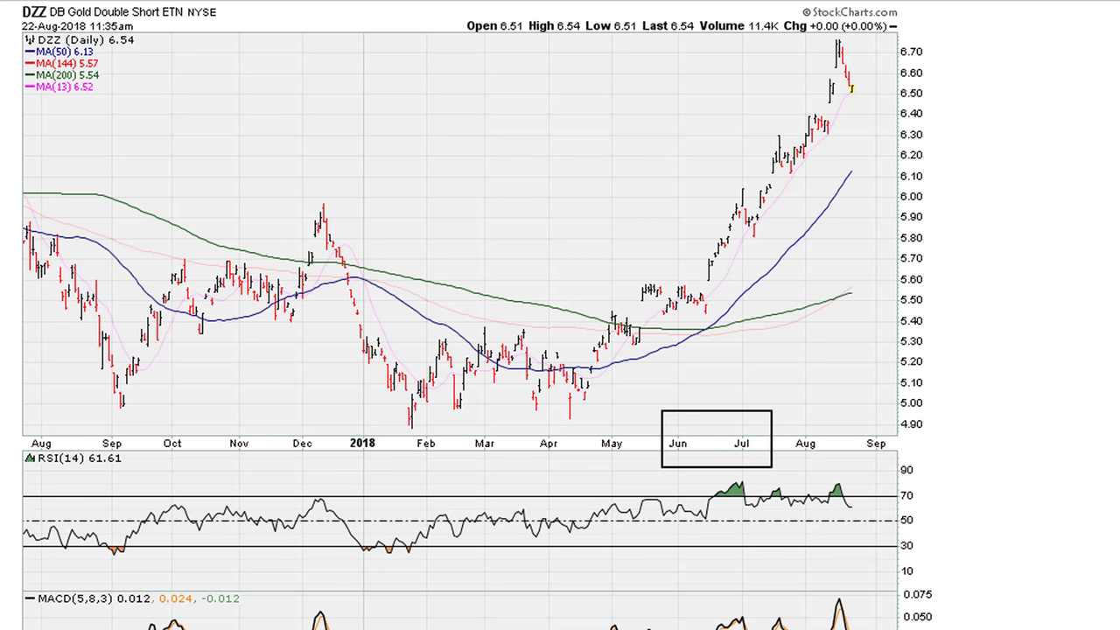
- Clear the date box and switch to the DUST chart
key(Escape)
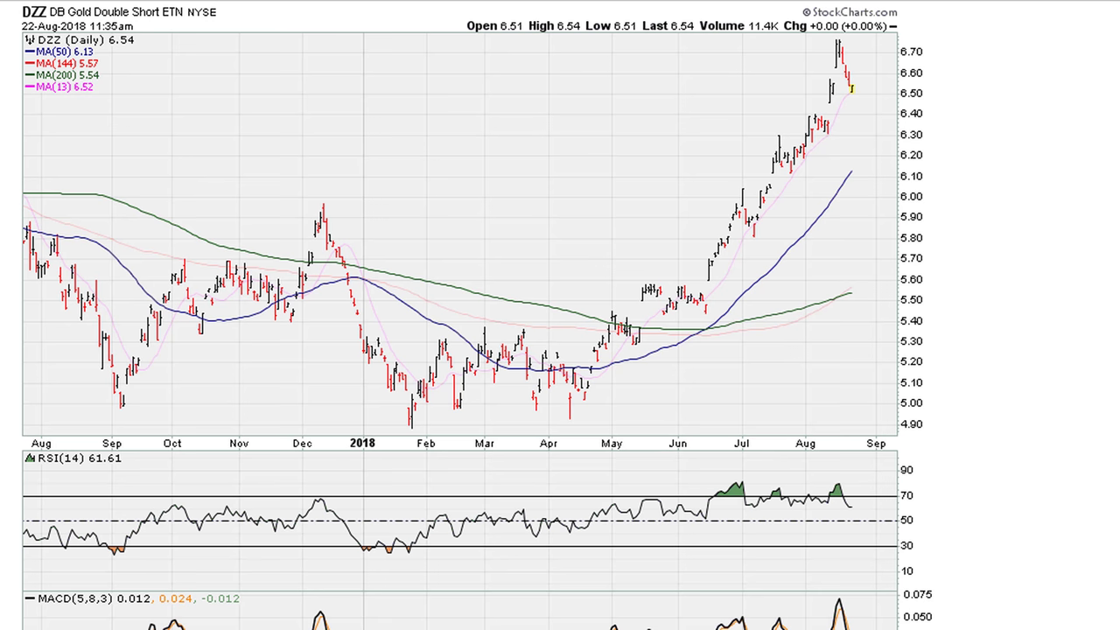
key(ctrl+Tab)
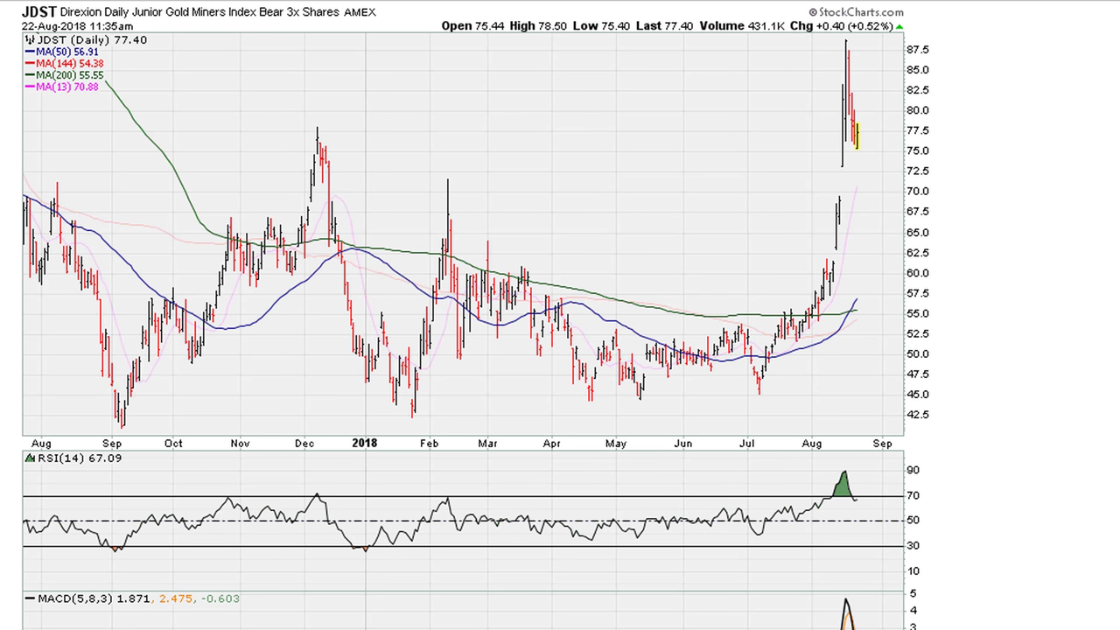
key(Down)
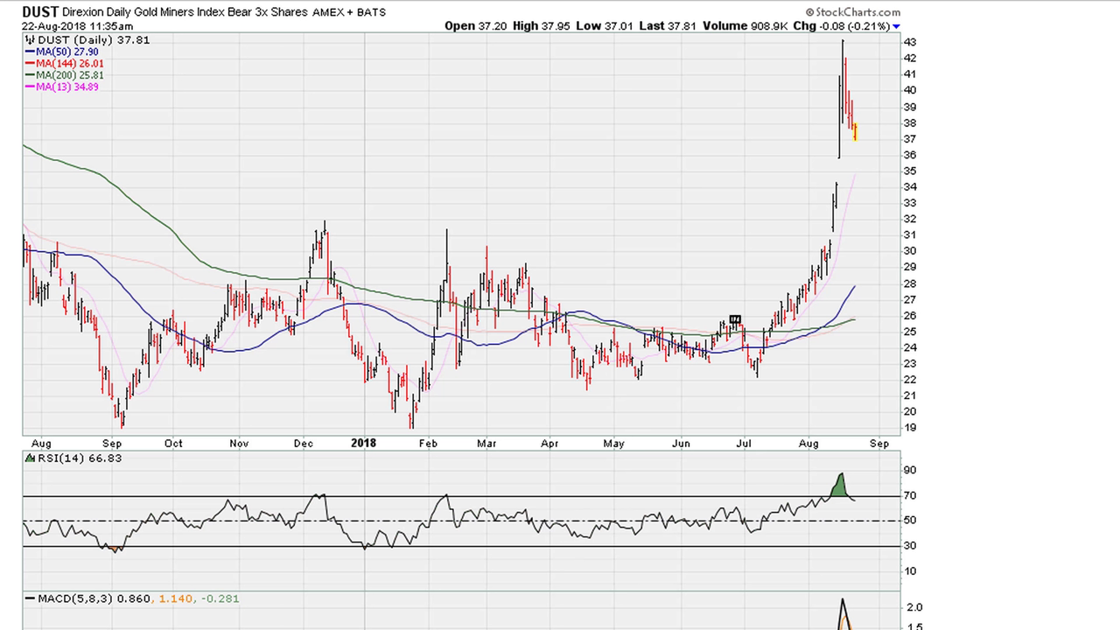
- Draw horizontal resistance lines on the DUST chart near 26 and 27, with an arrow at each July breakout
drag(735, 320, 821, 320)
drag(746, 290, 777, 316)
click(788, 296)
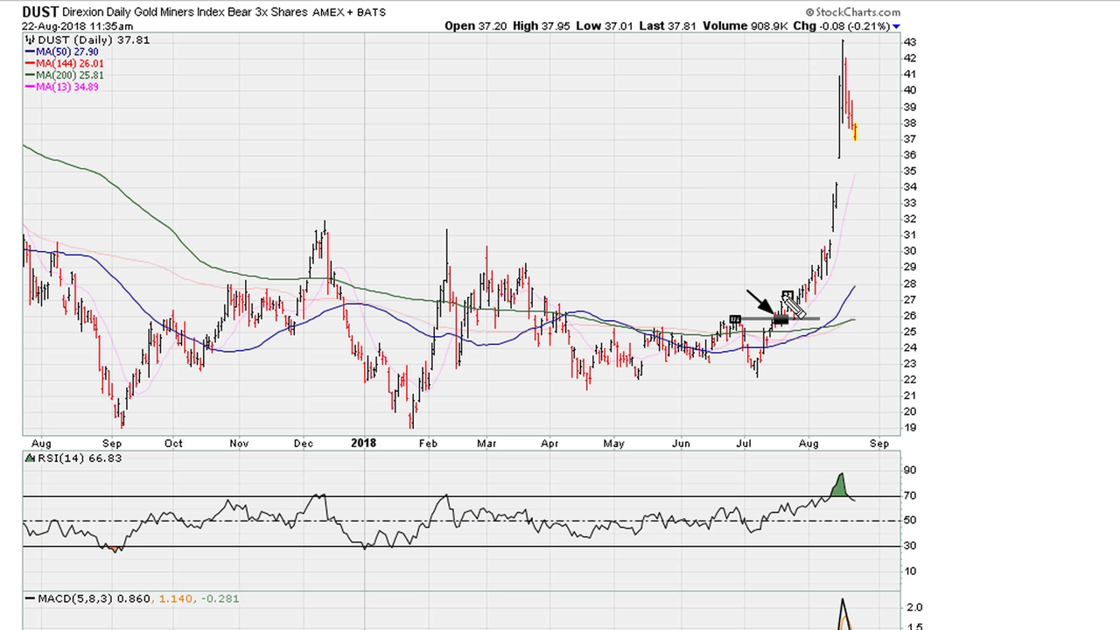
drag(786, 295, 828, 296)
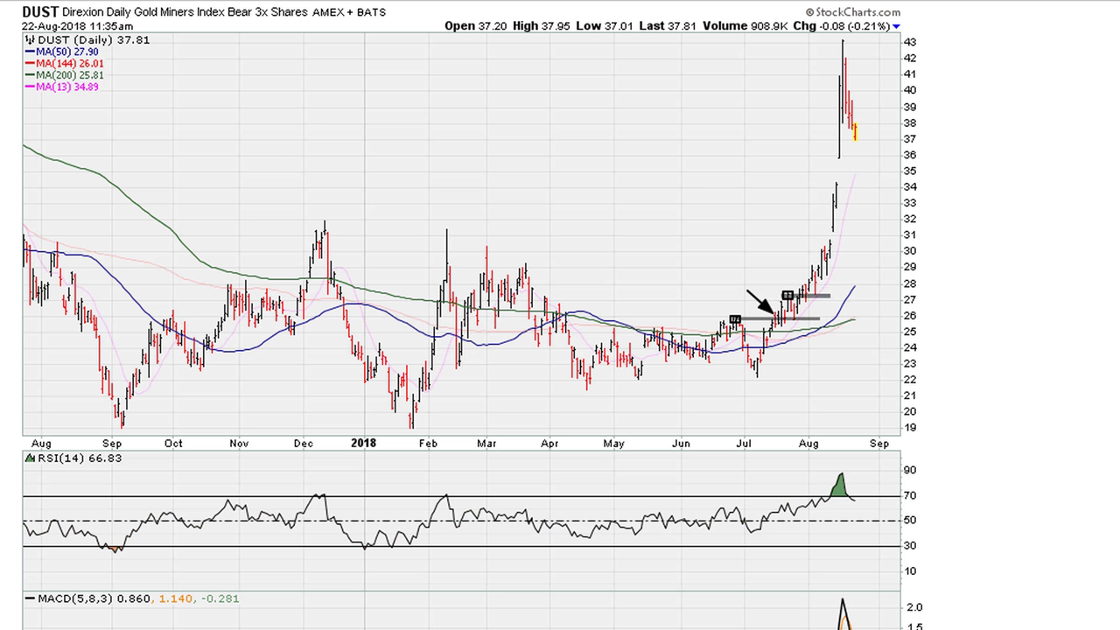
drag(776, 259, 798, 289)
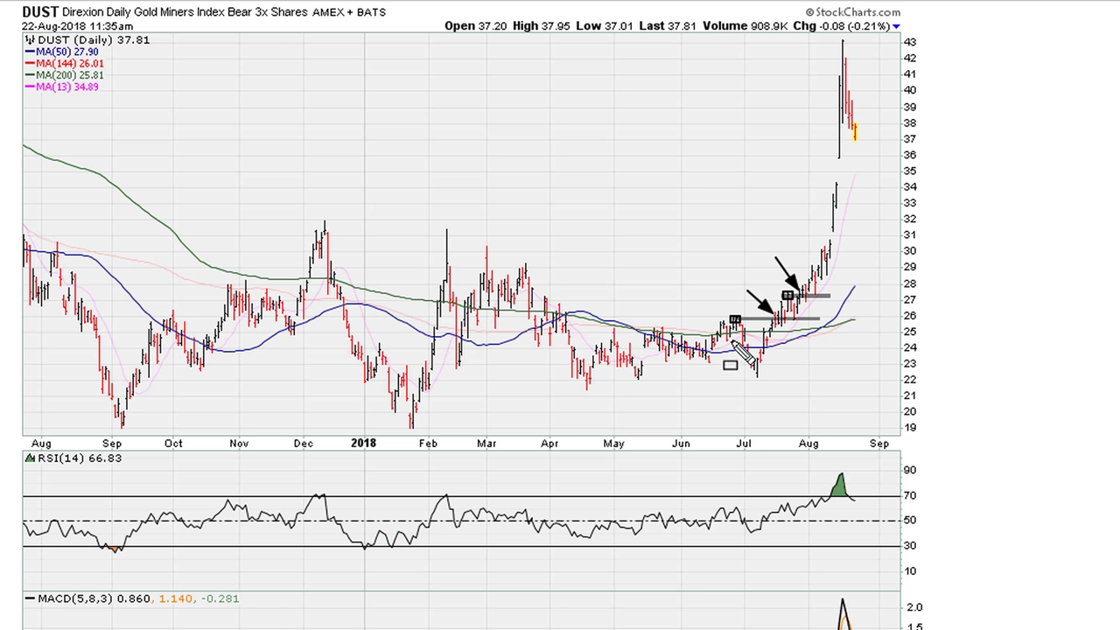
- Mark July's moving averages on DUST with a box and arrow, and the rally with a circled July–August date range and upward arrow
drag(732, 327, 802, 339)
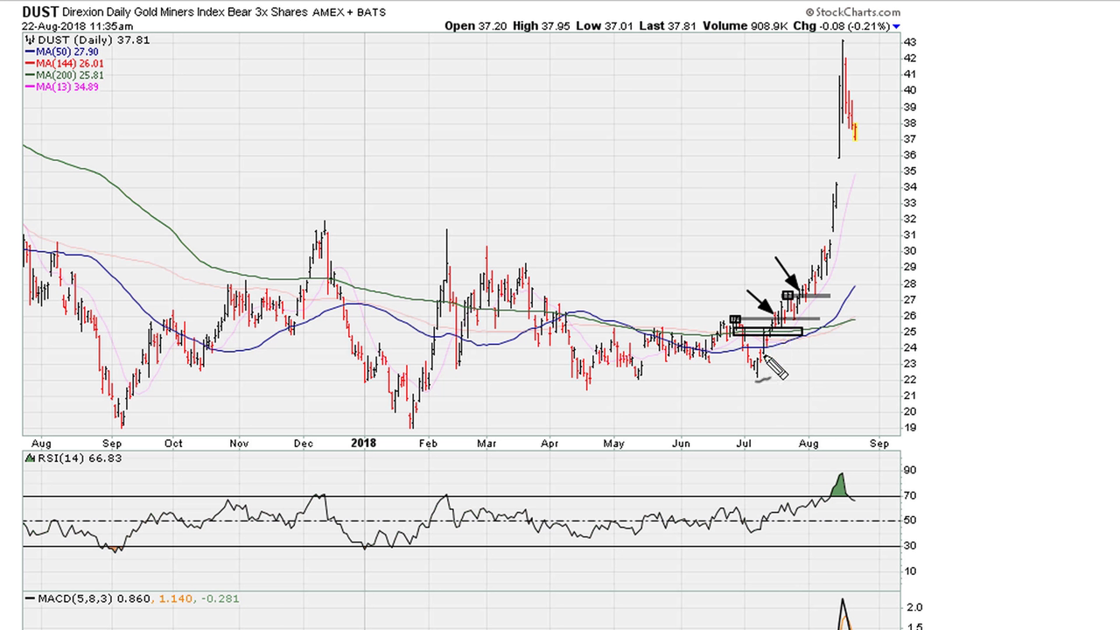
mouse_move(770, 352)
mouse_down()
mouse_move(826, 333)
mouse_move(829, 346)
mouse_move(814, 341)
mouse_up()
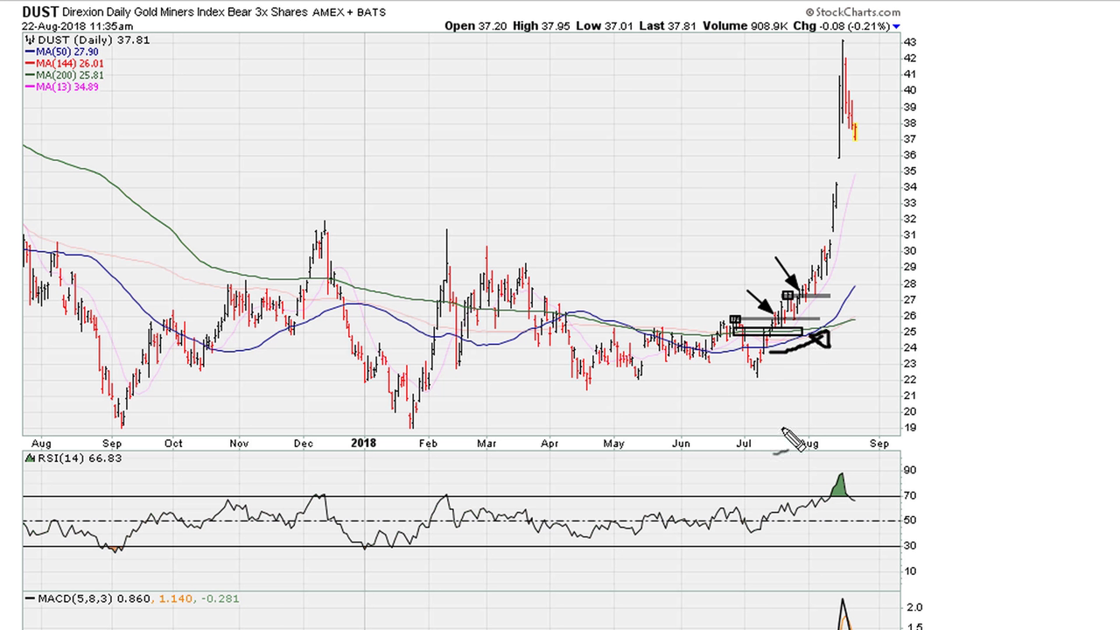
mouse_move(743, 420)
mouse_down()
mouse_move(783, 409)
mouse_move(816, 444)
mouse_move(754, 457)
mouse_move(743, 417)
mouse_up()
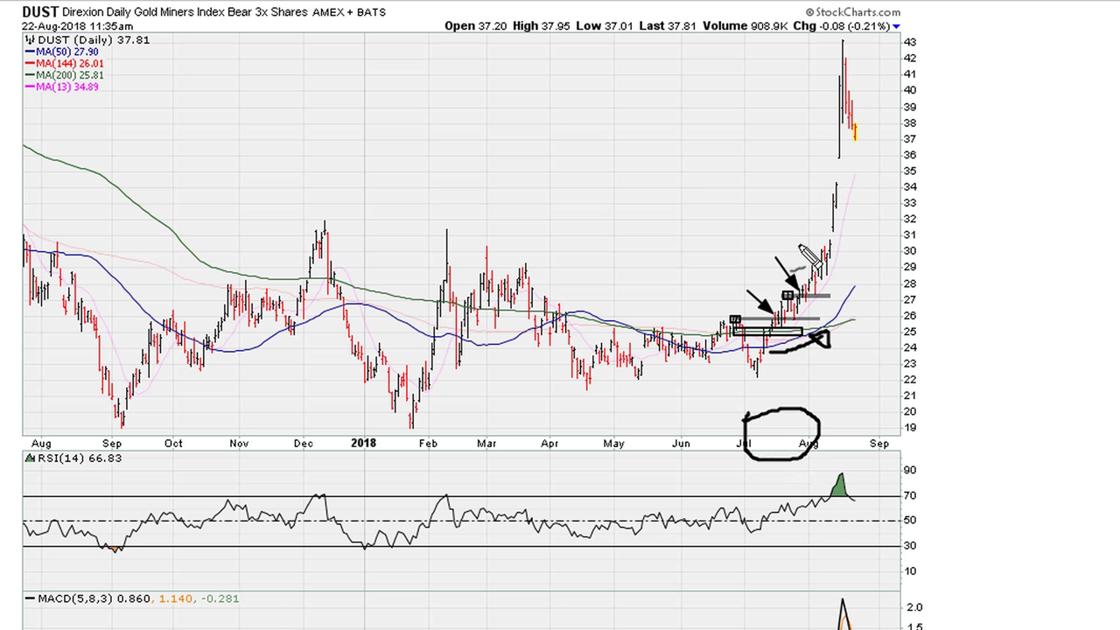
mouse_move(799, 263)
mouse_down()
mouse_move(821, 41)
mouse_move(814, 59)
mouse_move(829, 48)
mouse_move(816, 66)
mouse_up()
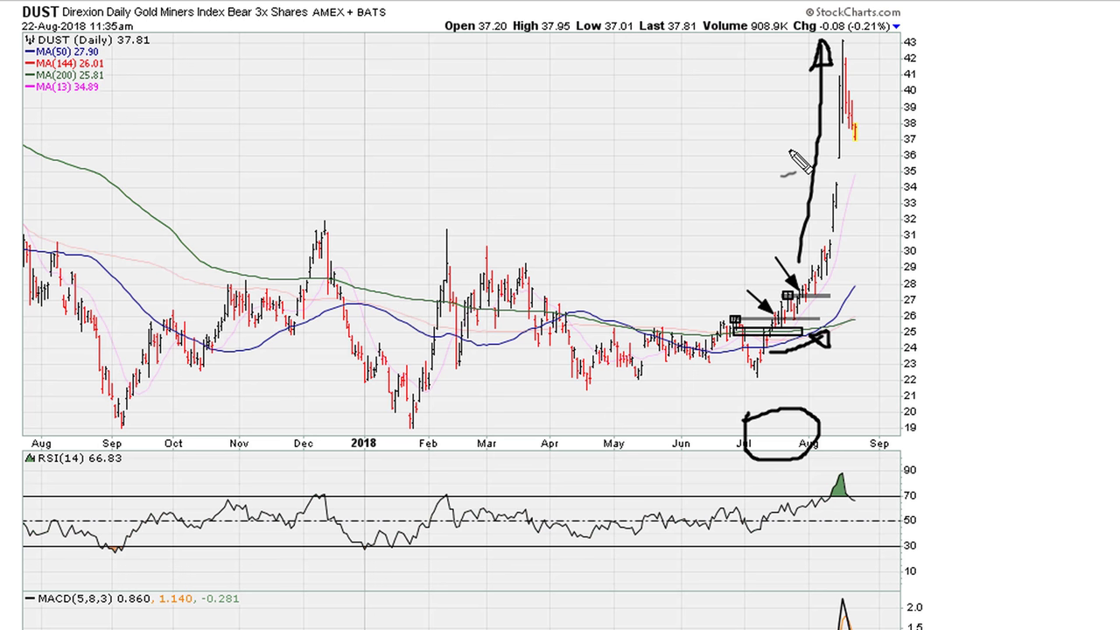
- Clear the DUST drawings and, on the JDST chart, mark the resistance near 55 with a horizontal line and a breakout arrow
key(Escape)
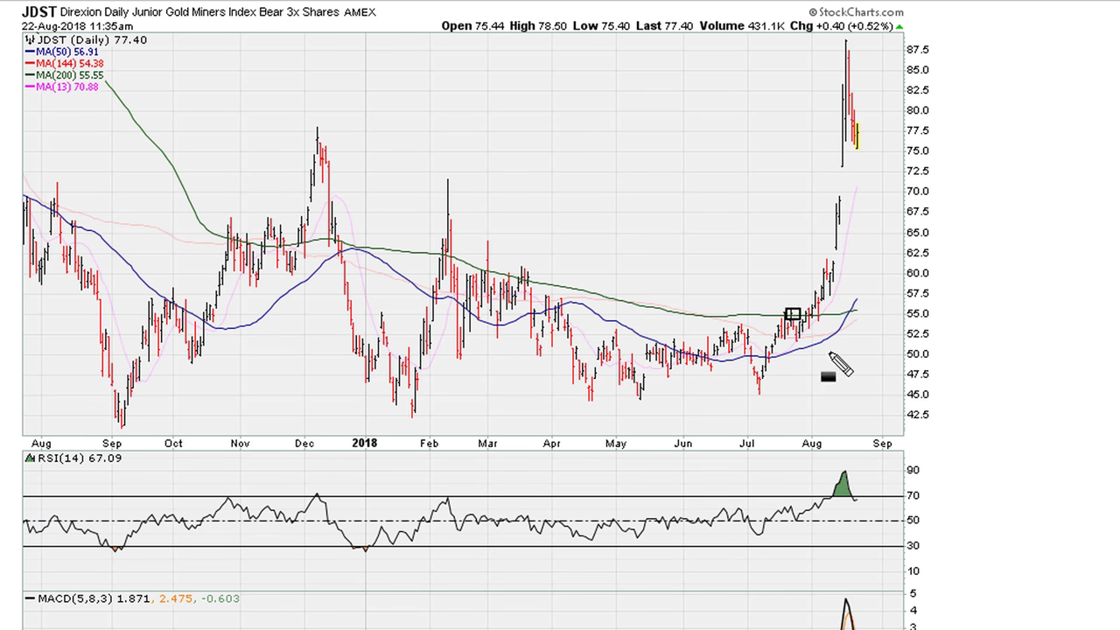
drag(792, 316, 833, 311)
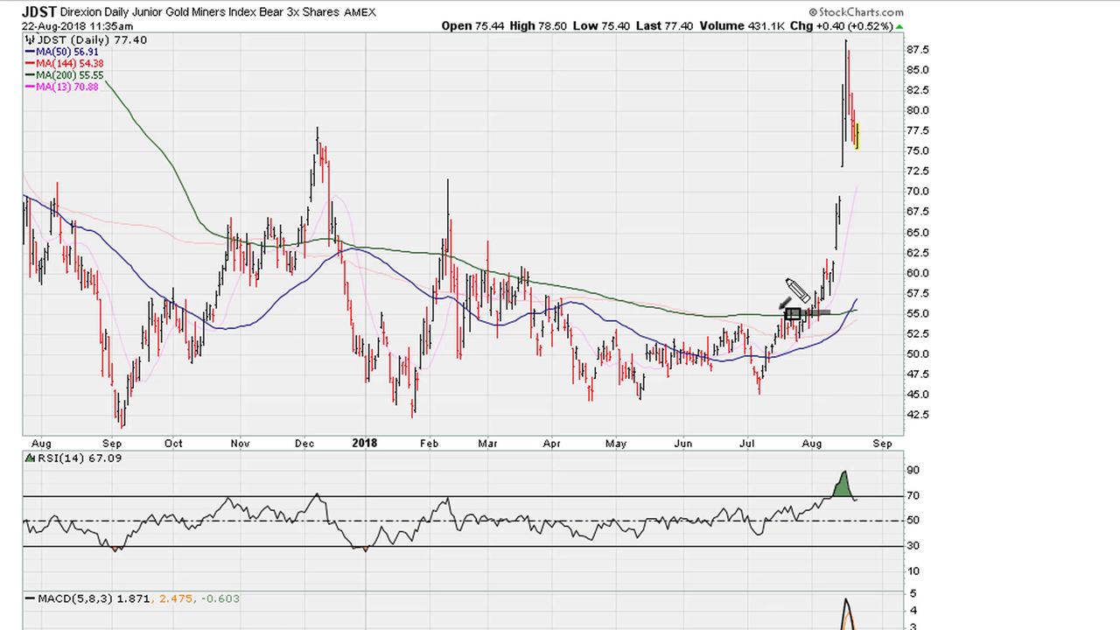
drag(786, 276, 815, 310)
- Draw an arrow under JDST's rising 50-day average and a loop around the August rally
mouse_move(770, 360)
mouse_down()
mouse_move(835, 341)
mouse_move(823, 352)
mouse_up()
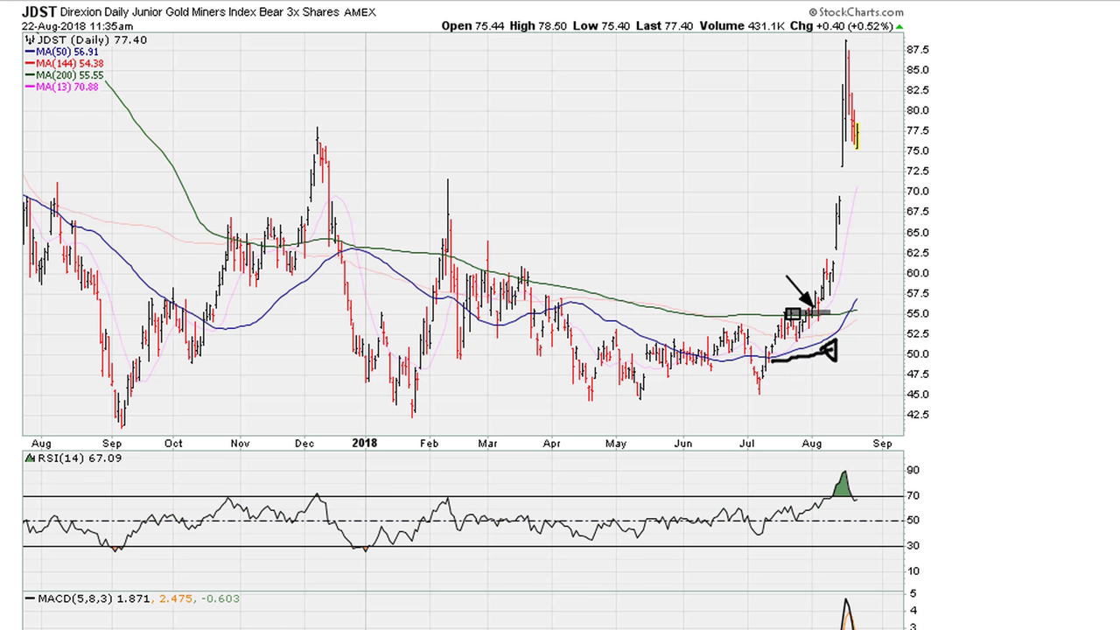
mouse_move(813, 288)
mouse_down()
mouse_move(842, 35)
mouse_move(888, 210)
mouse_move(856, 303)
mouse_move(823, 302)
mouse_move(814, 289)
mouse_up()
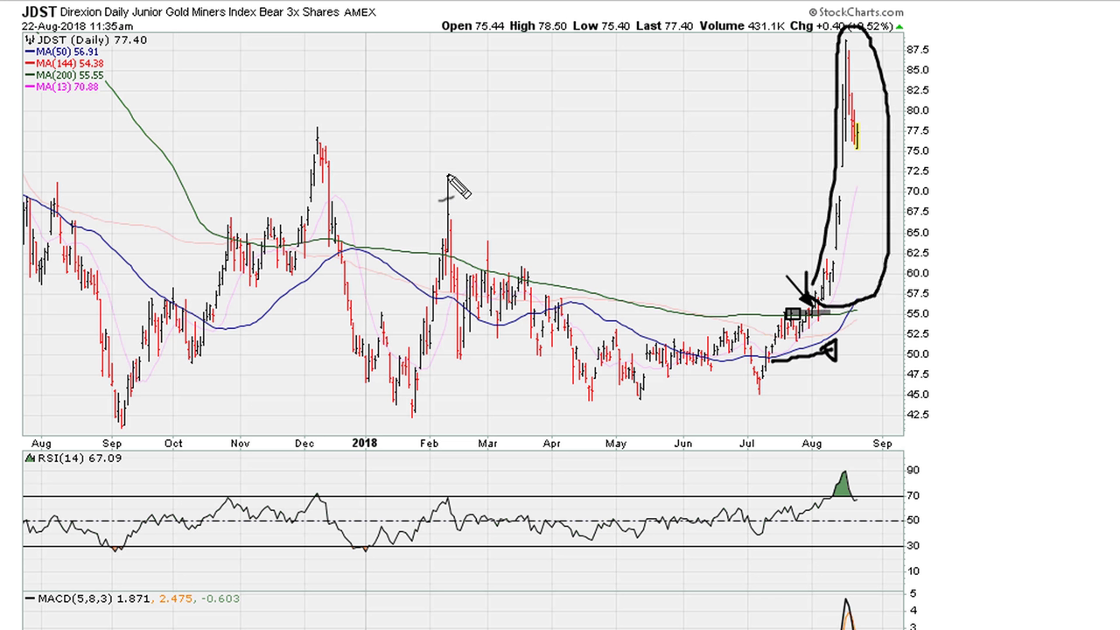
- Handwrite a short note in the empty area above the February to June prices on the JDST chart
mouse_move(473, 175)
mouse_down()
mouse_move(498, 172)
mouse_move(522, 138)
mouse_move(531, 192)
mouse_up()
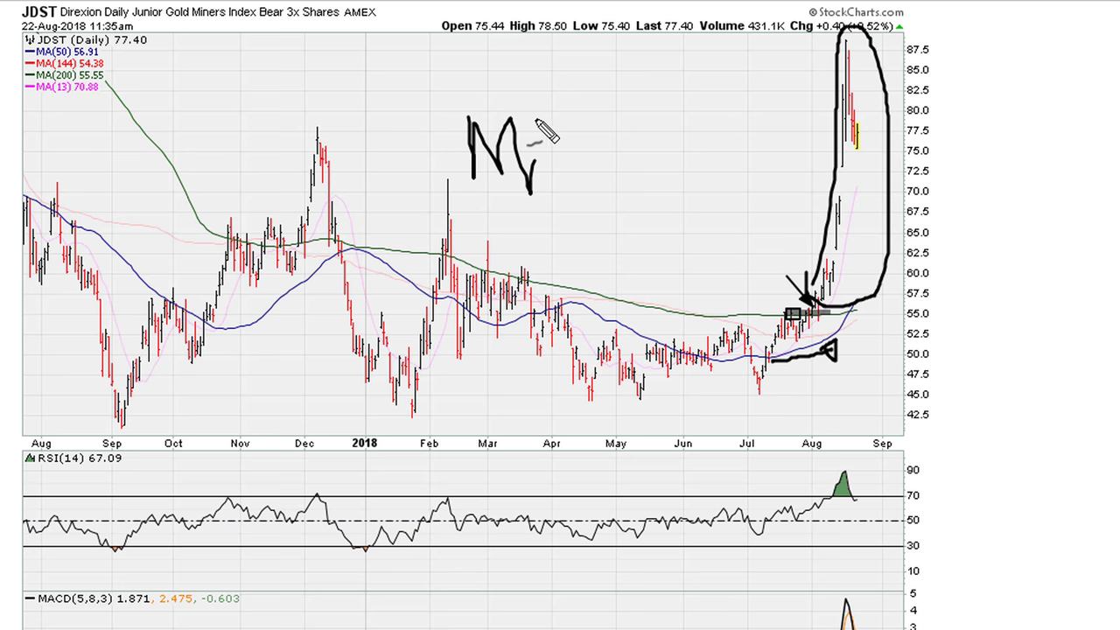
mouse_move(535, 123)
mouse_down()
mouse_move(542, 149)
mouse_move(595, 209)
mouse_move(614, 154)
mouse_move(604, 192)
mouse_up()
drag(646, 150, 643, 147)
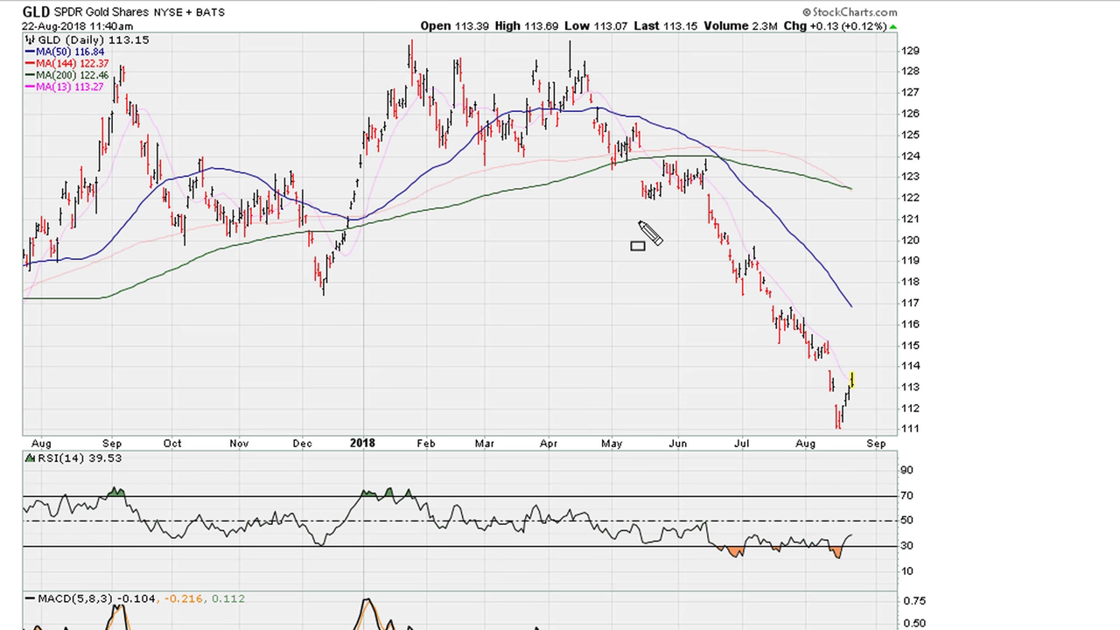
- On the GLD chart, mark the June 200-day average and the support near 122 in black, and the breakdown and decline in red
drag(666, 156, 714, 161)
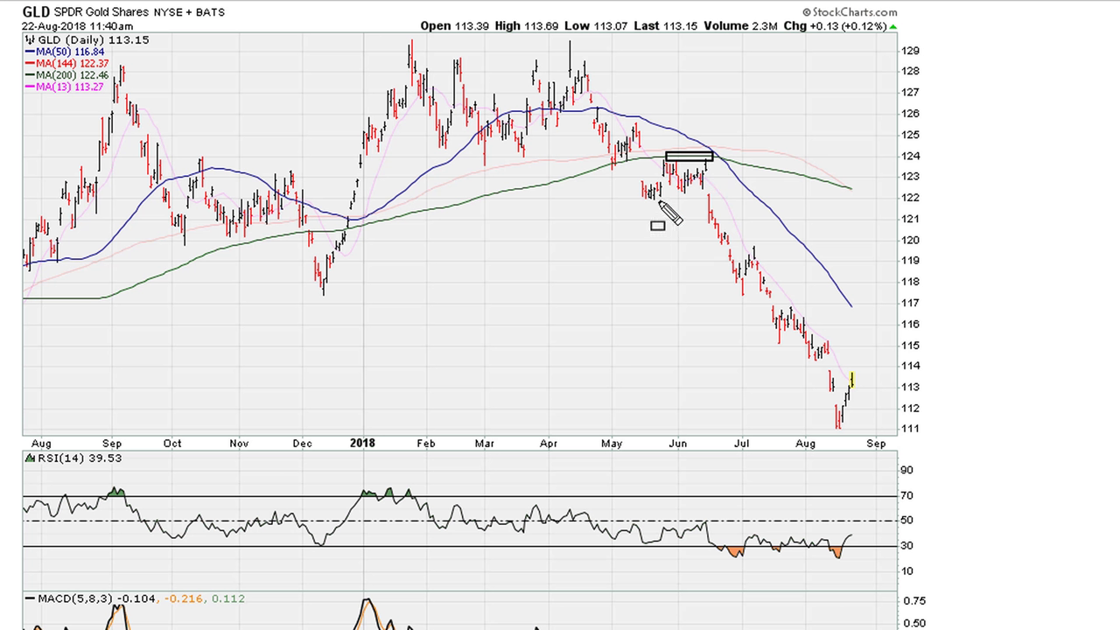
drag(644, 195, 751, 196)
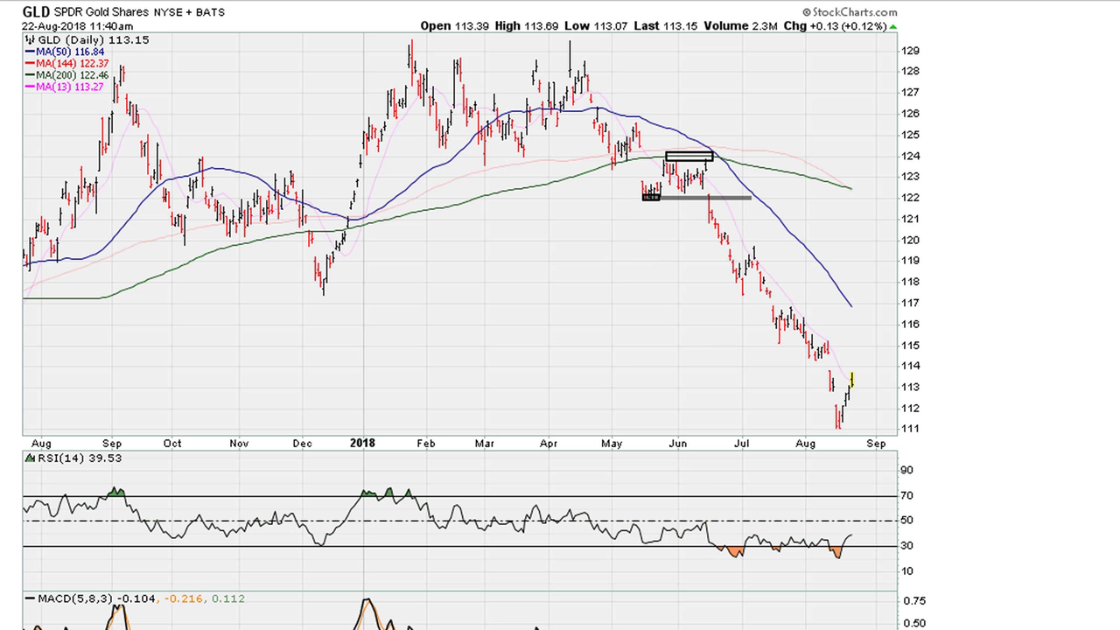
mouse_move(640, 270)
mouse_down()
mouse_move(688, 231)
mouse_move(702, 196)
mouse_up()
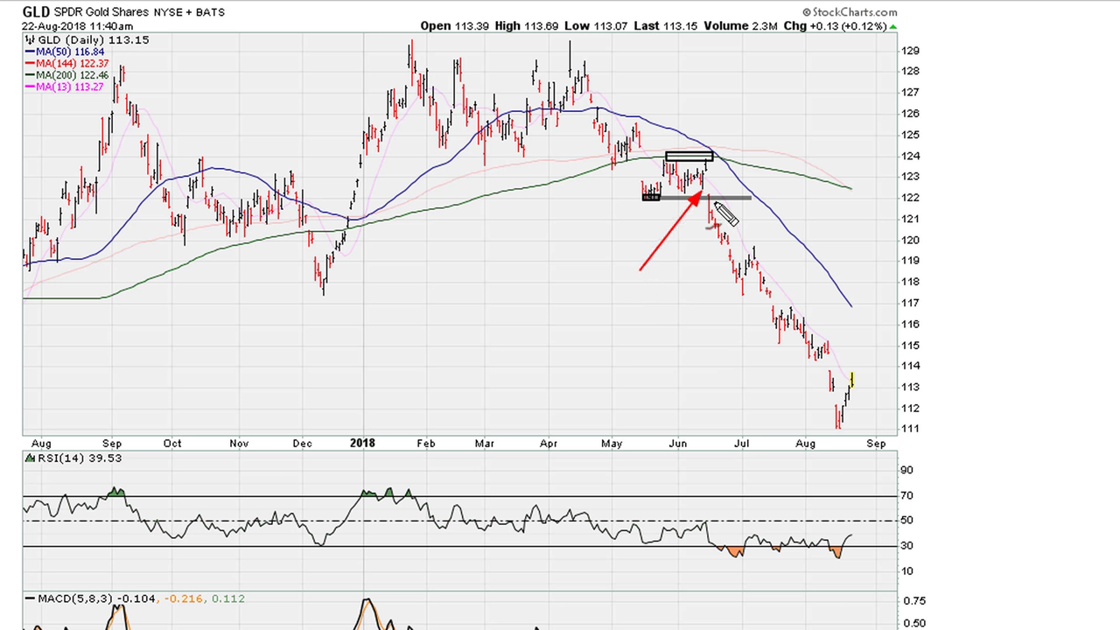
mouse_move(714, 200)
mouse_down()
mouse_move(852, 332)
mouse_move(878, 437)
mouse_move(714, 368)
mouse_move(691, 263)
mouse_move(705, 197)
mouse_up()
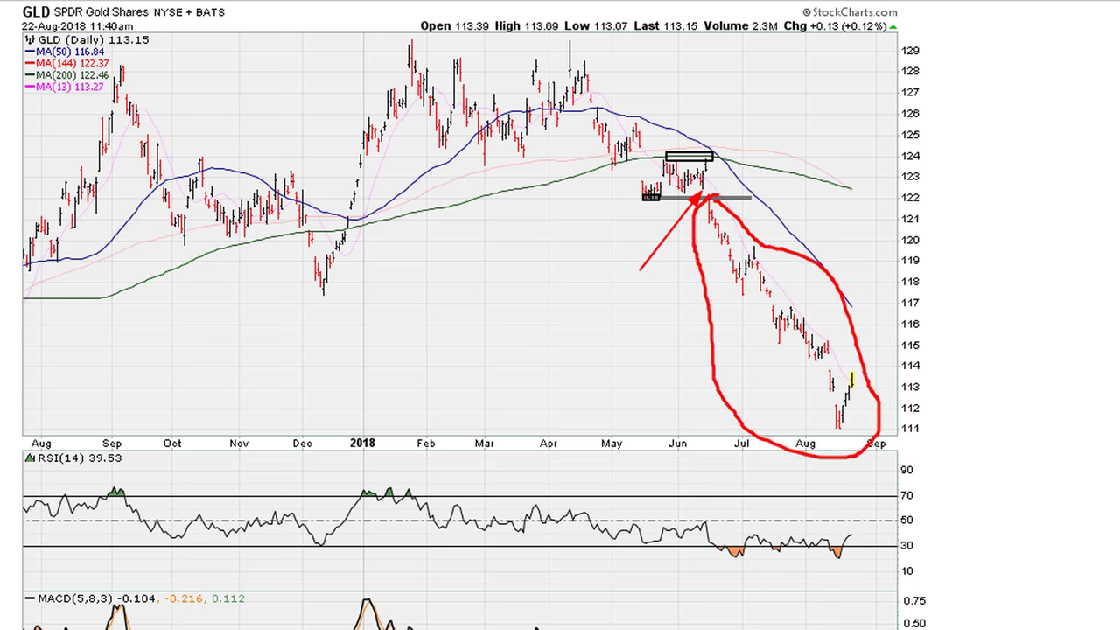
- Clear the GLD drawings and, on the GDX chart, mark the early-July averages and support near 21.8 in black, the breakdown and decline in red
key(Escape)
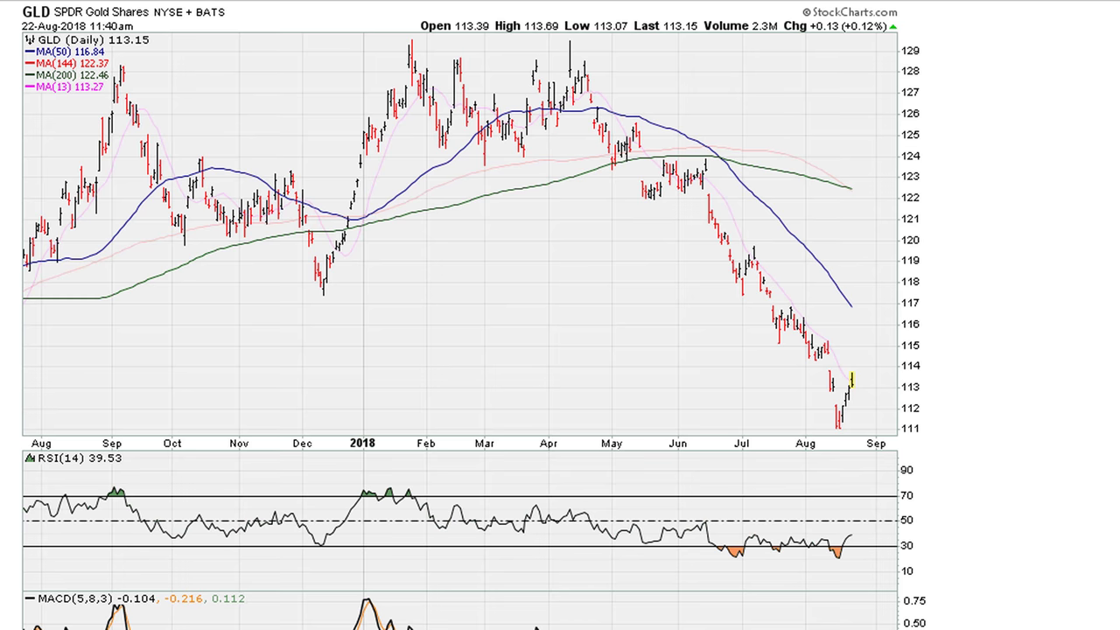
key(ctrl+Tab)
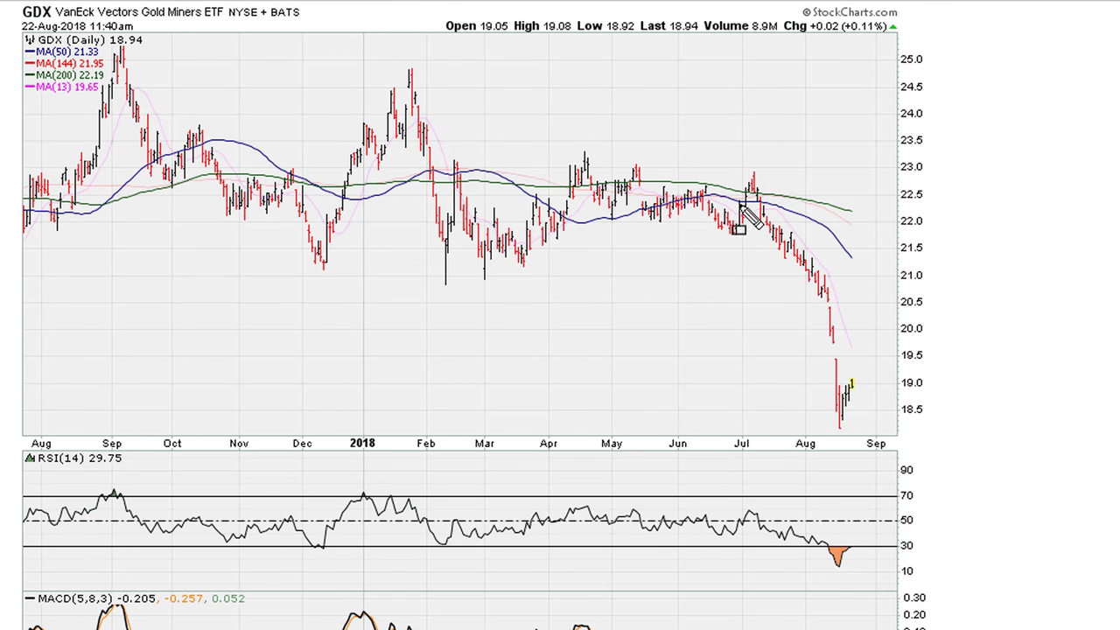
mouse_move(735, 198)
mouse_down()
mouse_move(766, 210)
mouse_move(742, 240)
mouse_move(810, 232)
mouse_up()
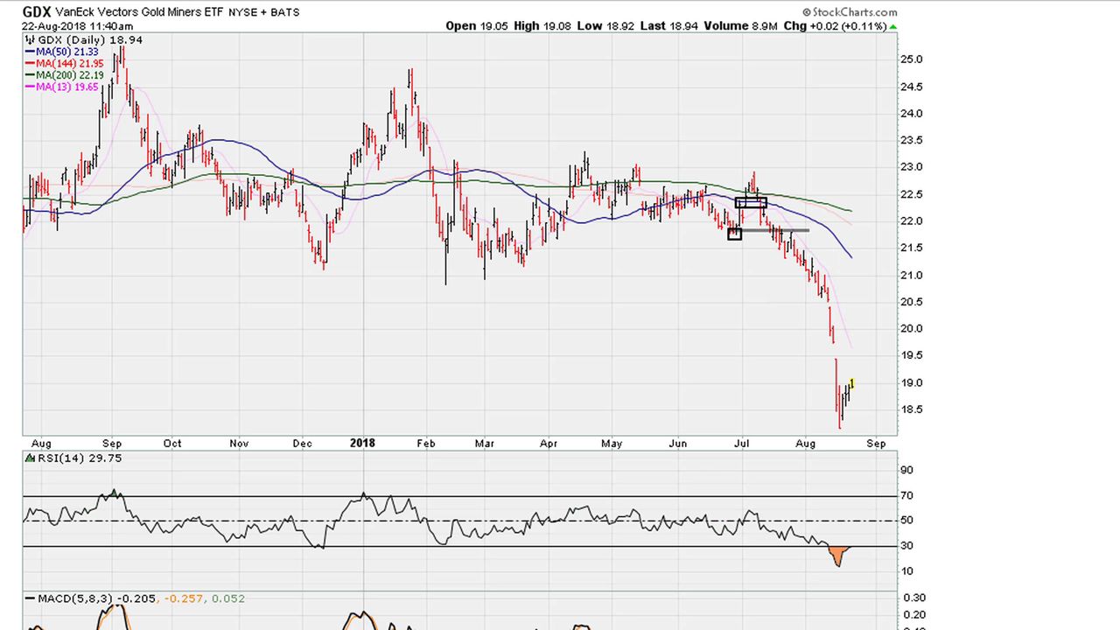
drag(742, 281, 770, 236)
mouse_move(794, 232)
mouse_down()
mouse_move(866, 348)
mouse_move(862, 445)
mouse_move(798, 376)
mouse_move(772, 284)
mouse_move(777, 235)
mouse_up()
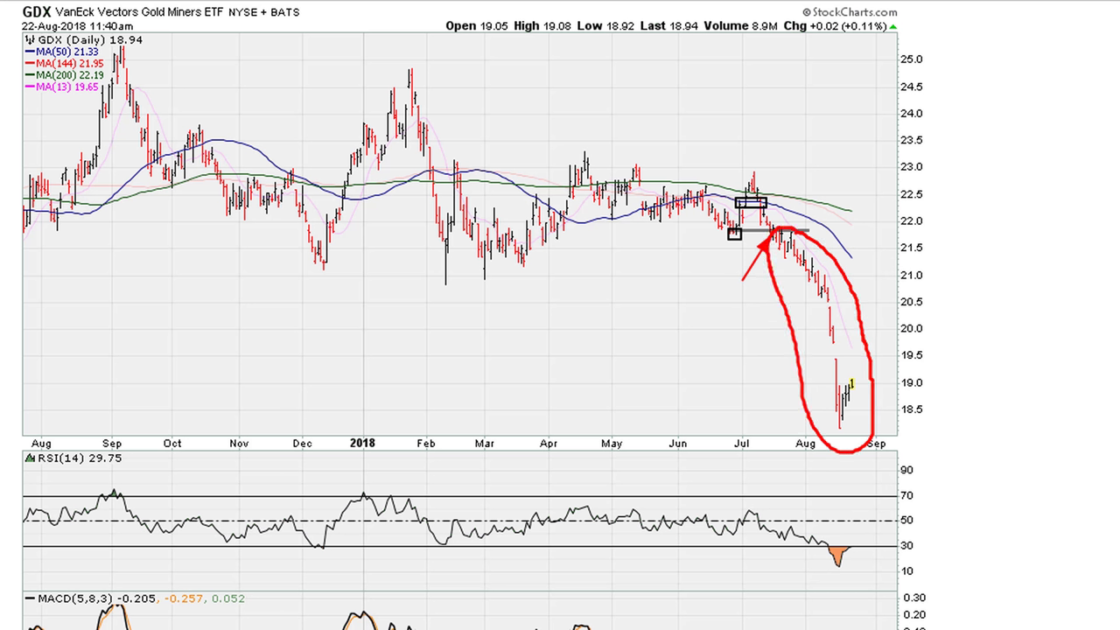